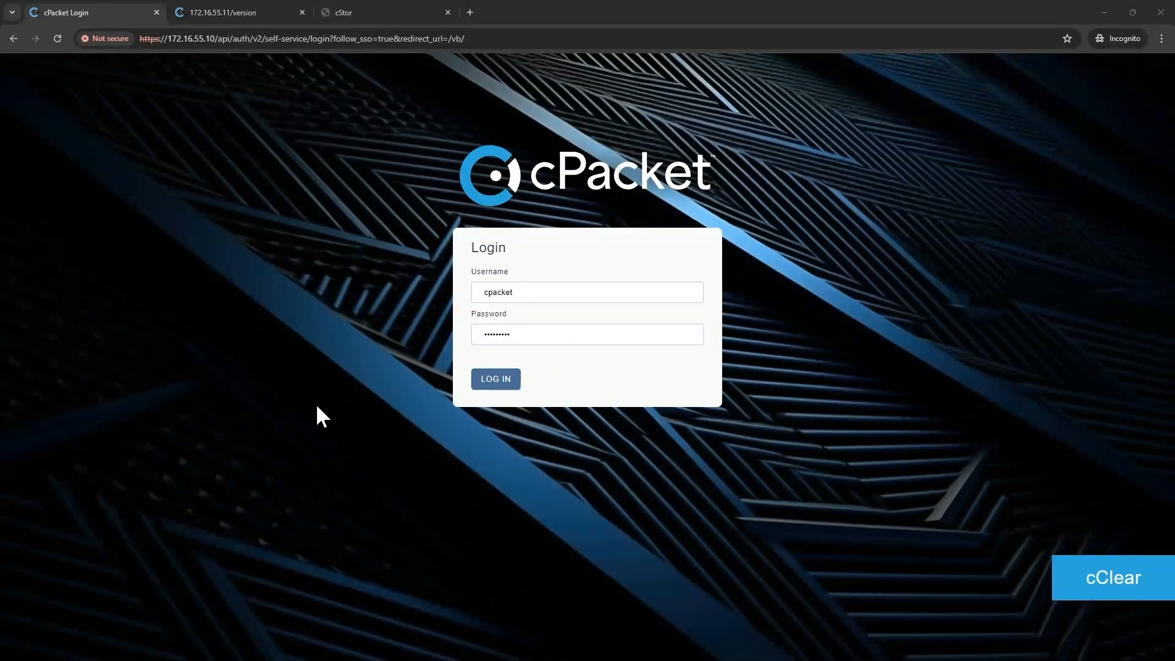
Submit the filled-in administrator username and password to sign in to cClear.
click(496, 379)
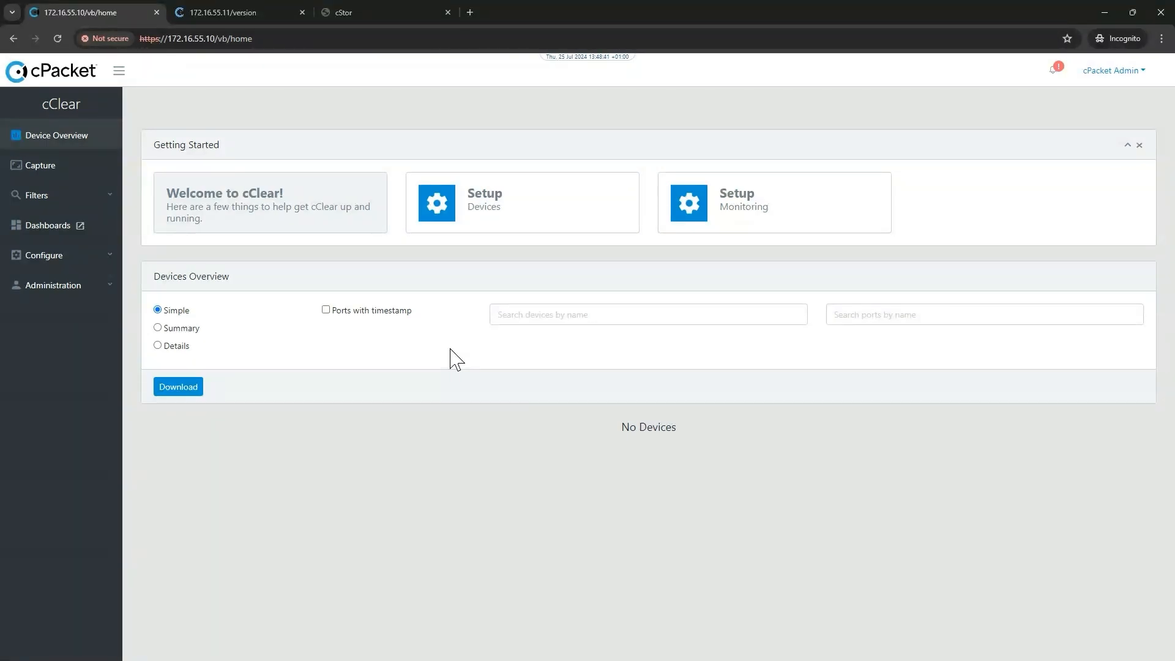
Expand Configure and start setting up a new device from the empty Device Overview.
click(85, 260)
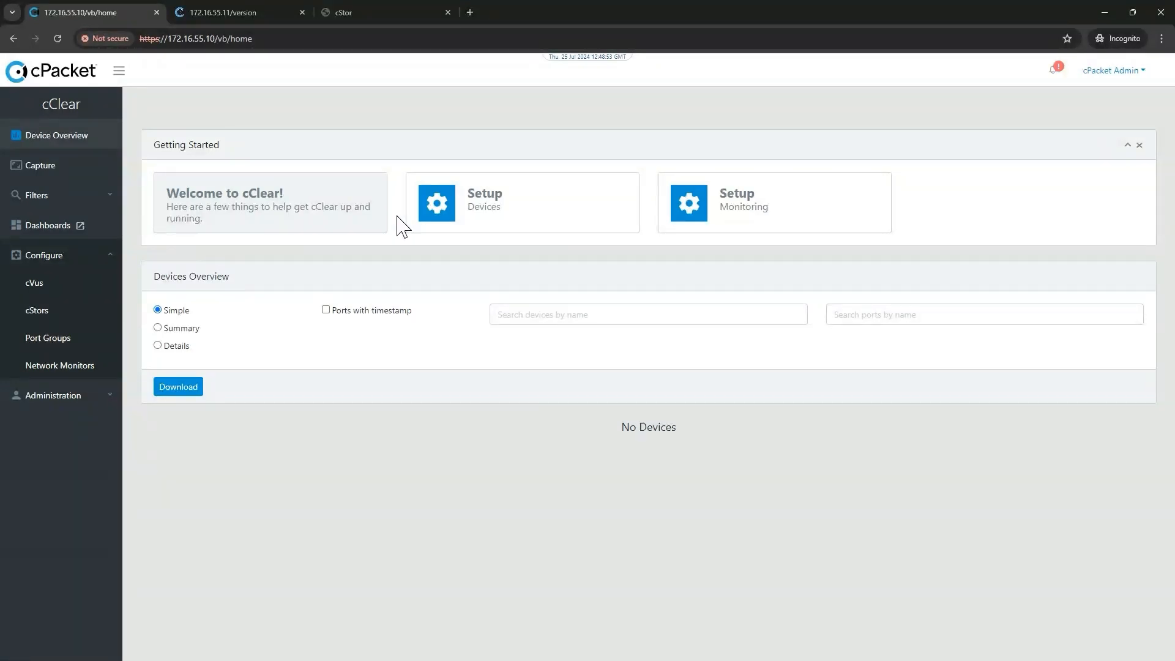
click(503, 219)
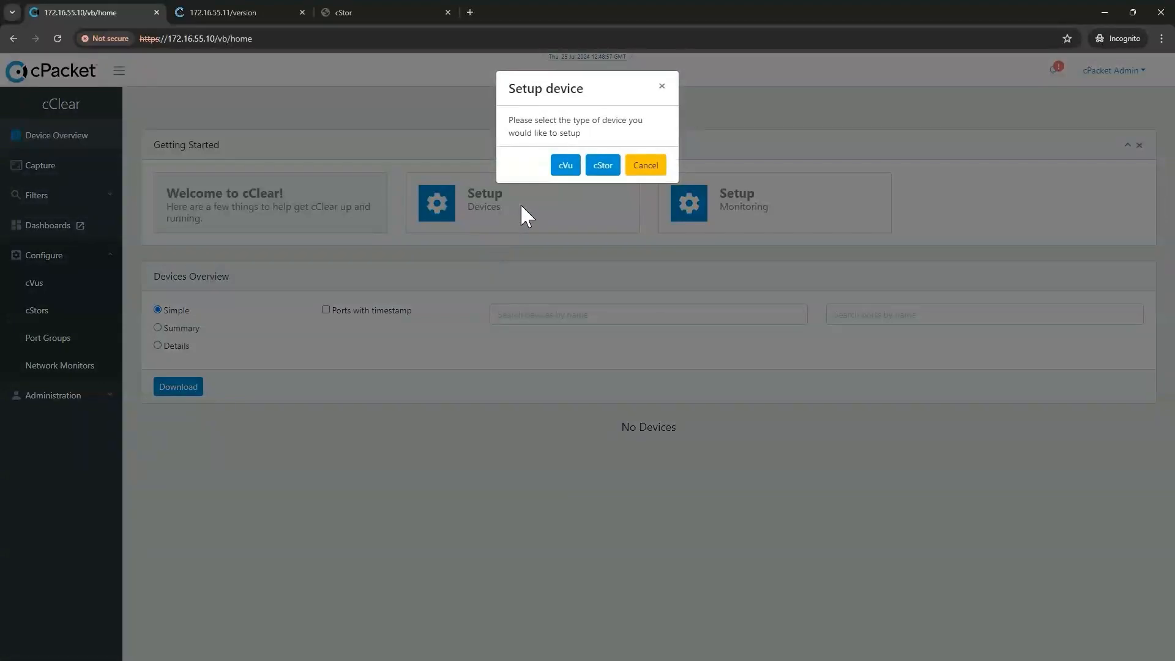
Choose cVu, enter device IP 172.16.55.11, and keep User Login authentication.
click(563, 167)
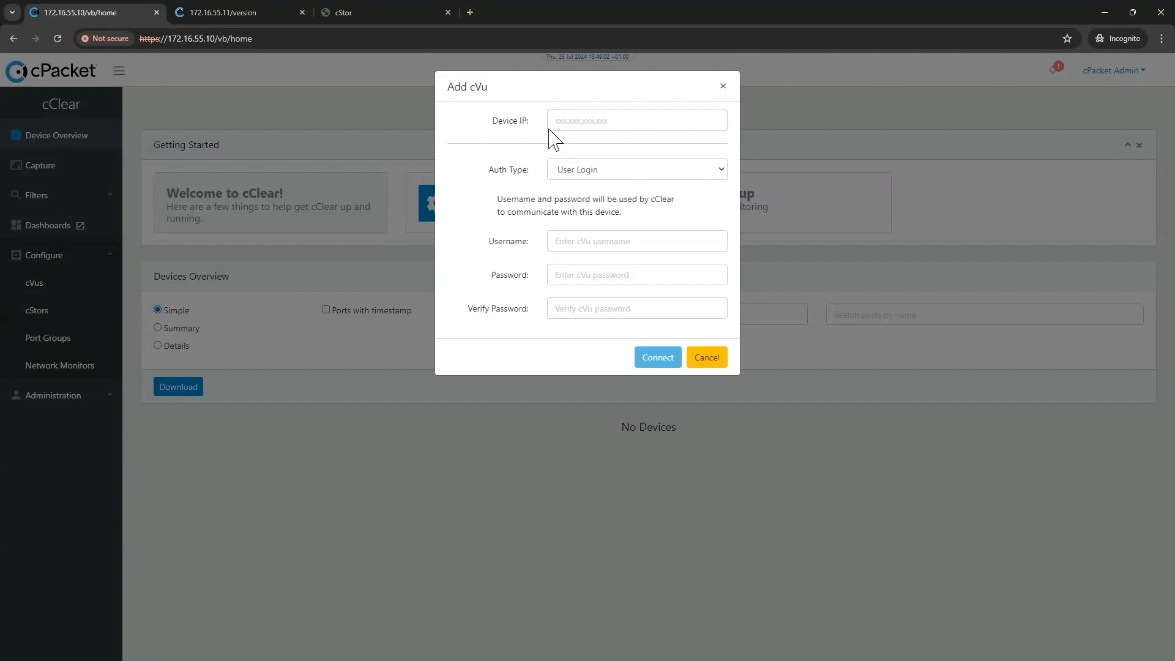
click(568, 120)
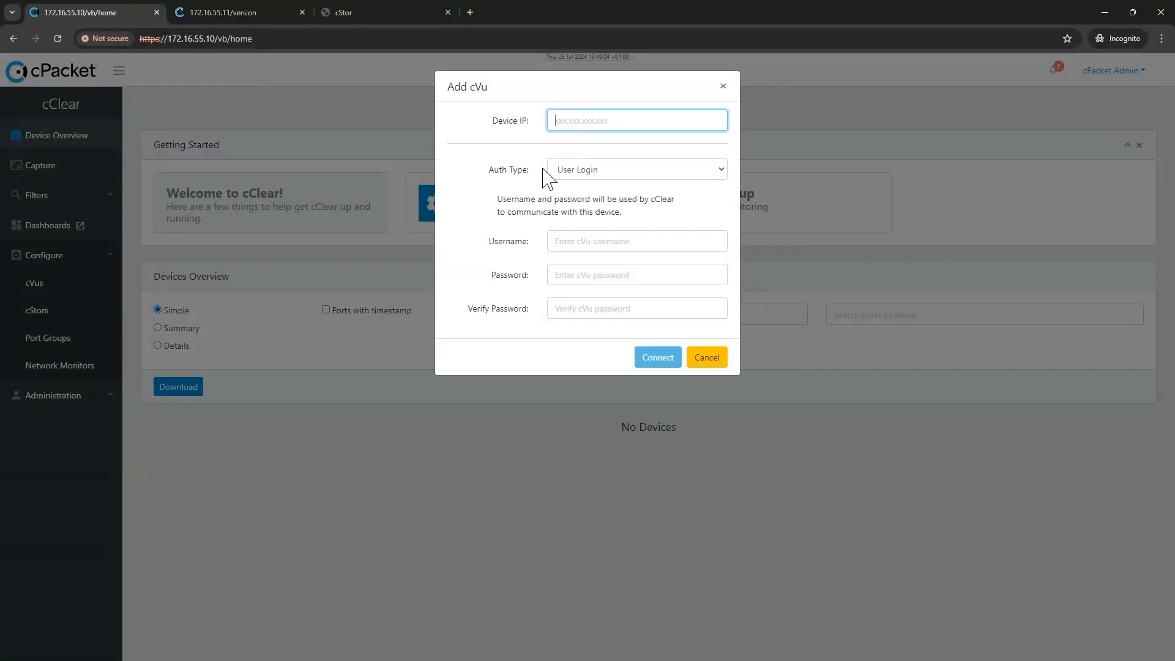
text(172.16.55.11)
click(721, 174)
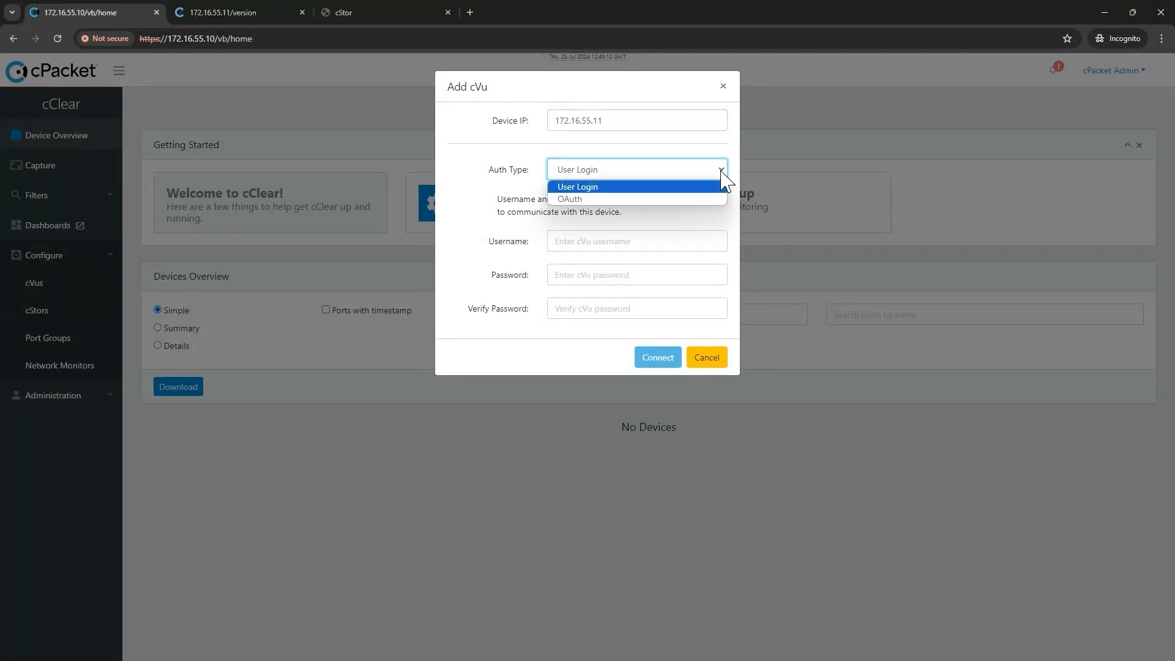
click(604, 187)
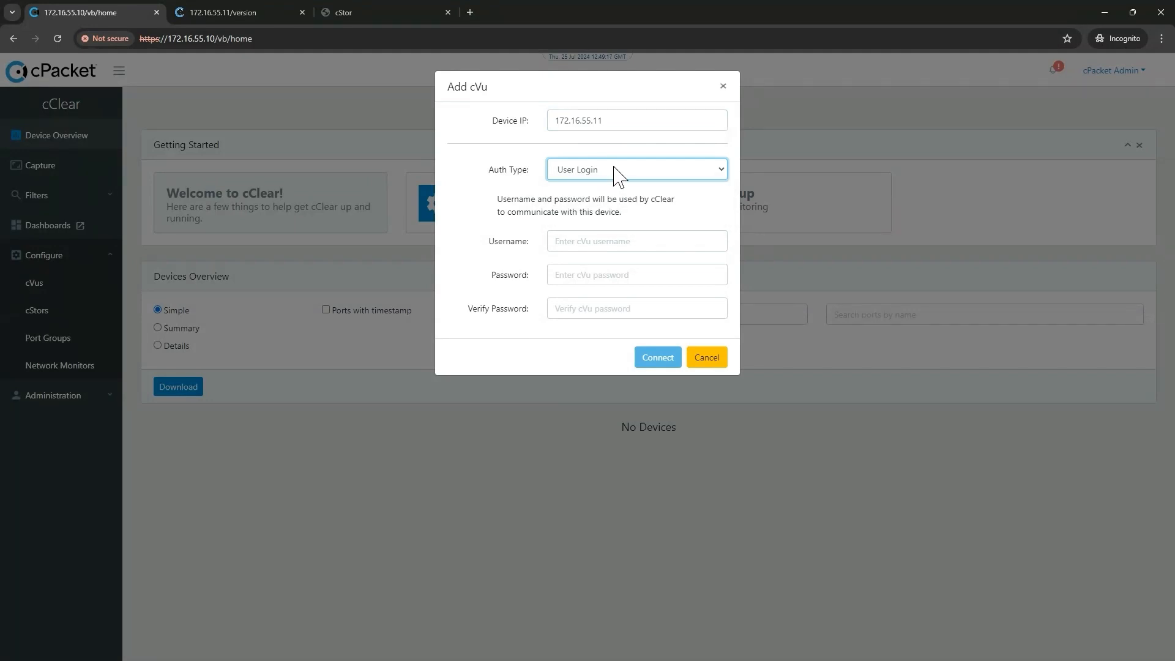
Enter the cVu's username and password, then validate the connection.
click(613, 249)
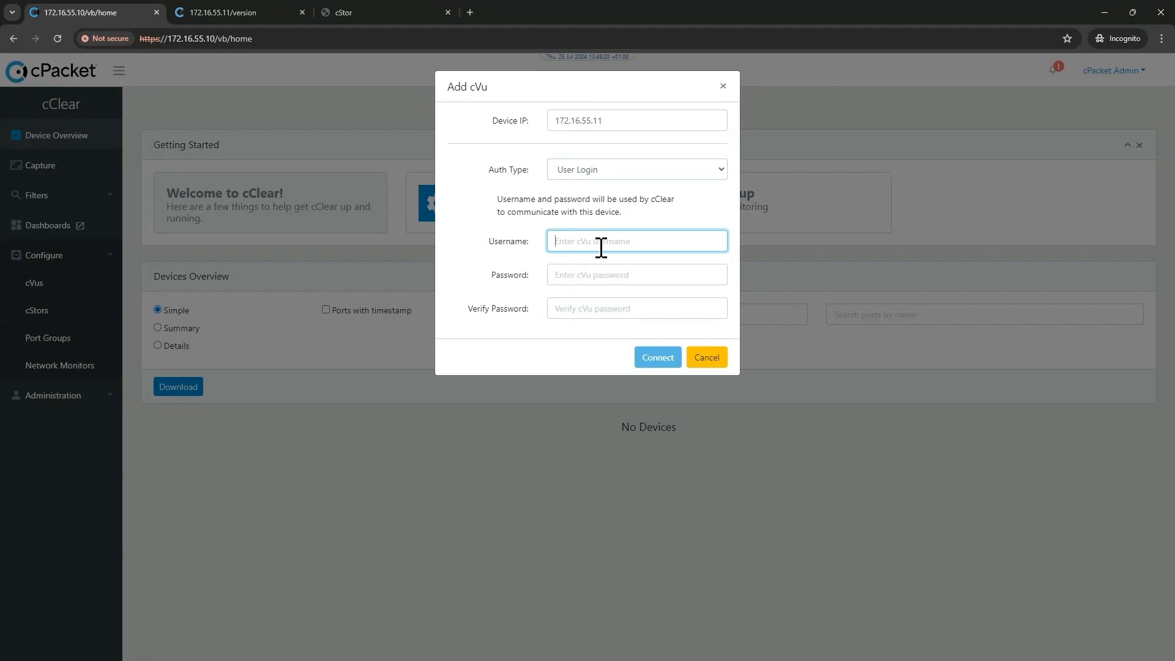
text(cpacket)
key(Tab)
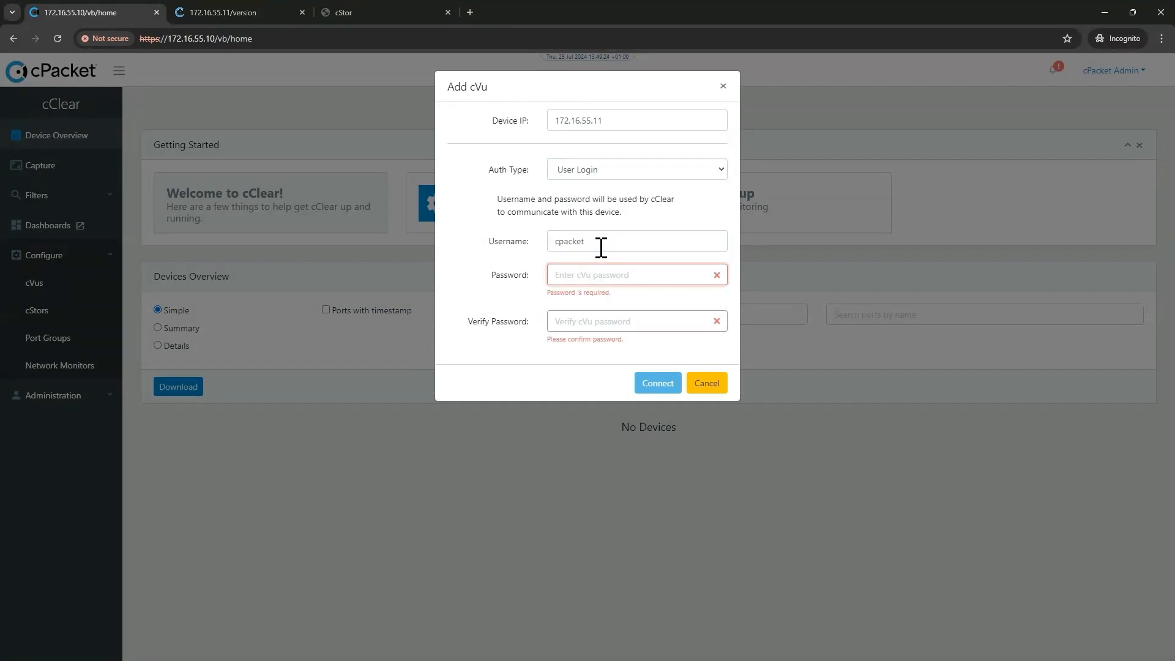
text(•••••••••)
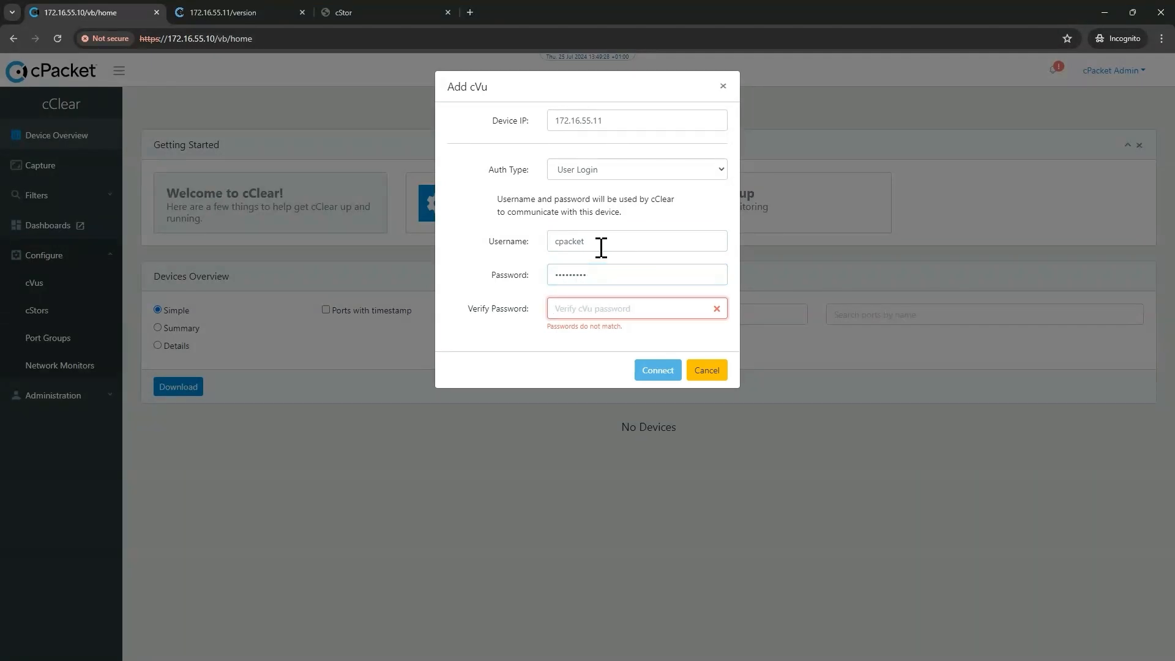
text(•••••••••)
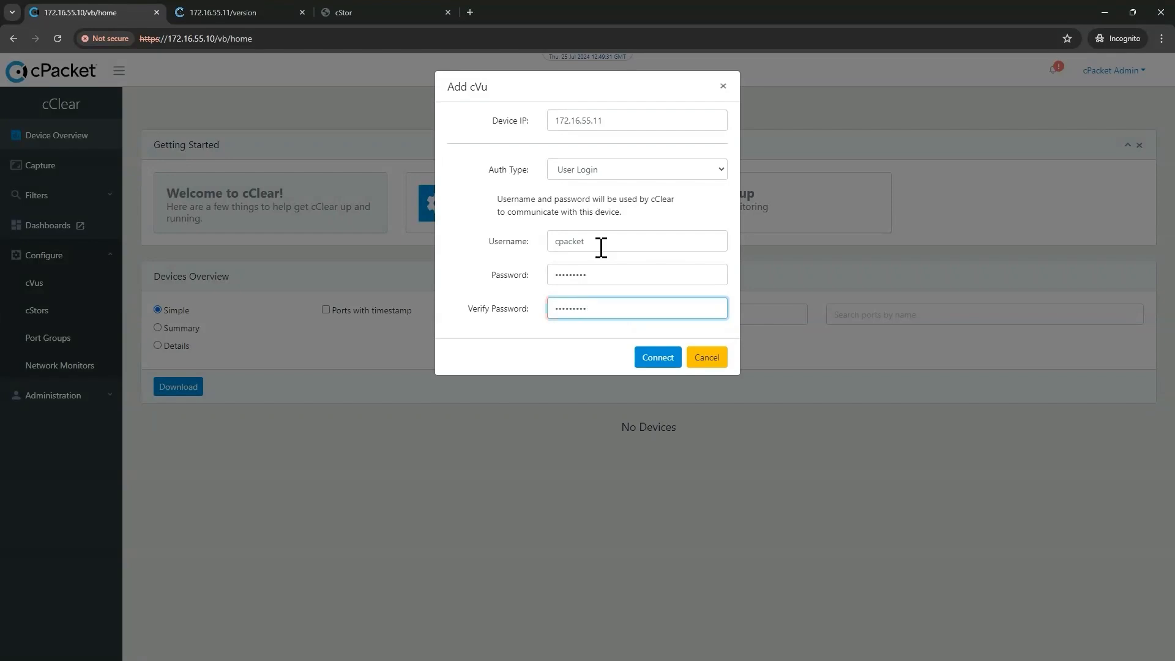
click(656, 362)
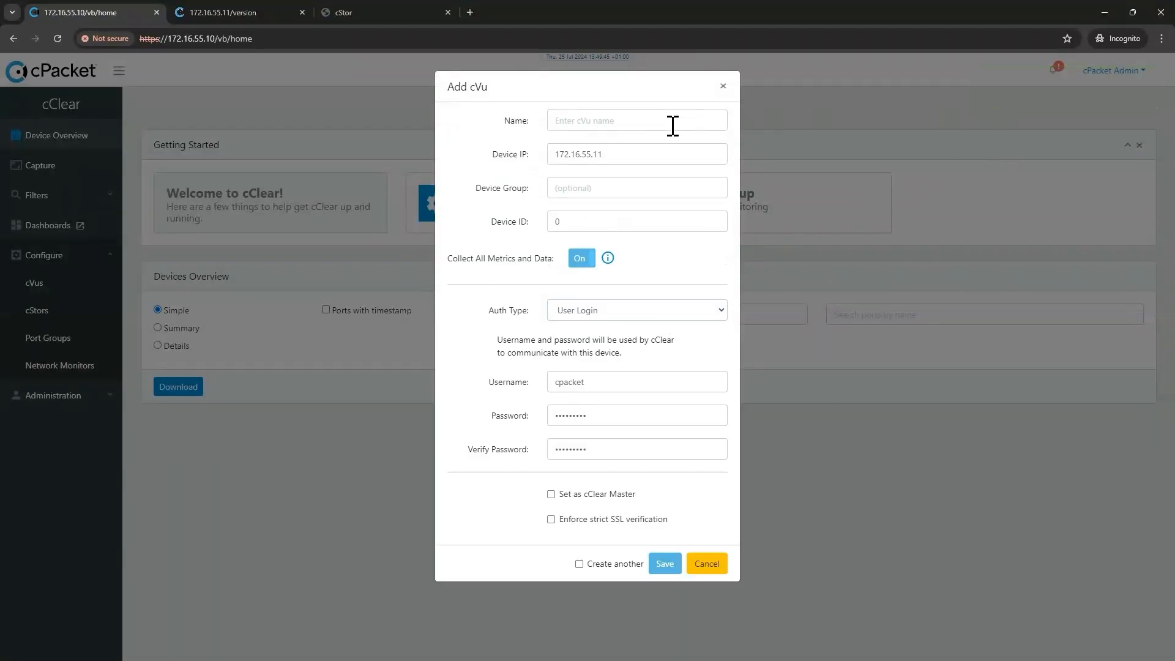
Name the validated cVu 'cVu400NG01' and save it.
click(621, 125)
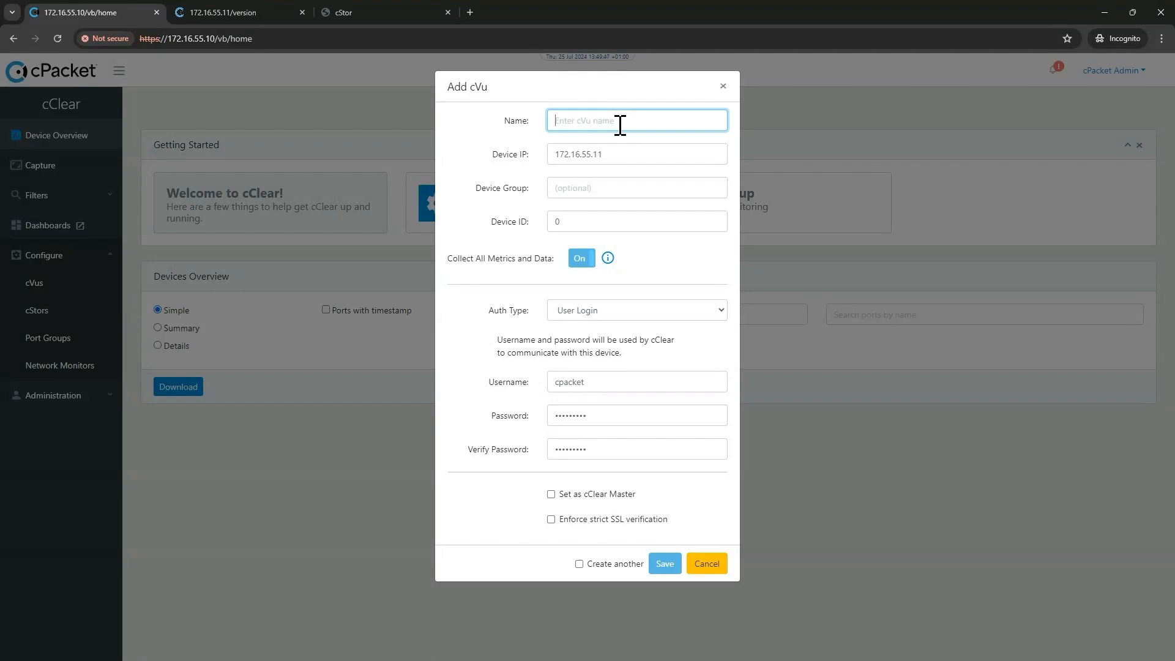
text(cVu400NG01)
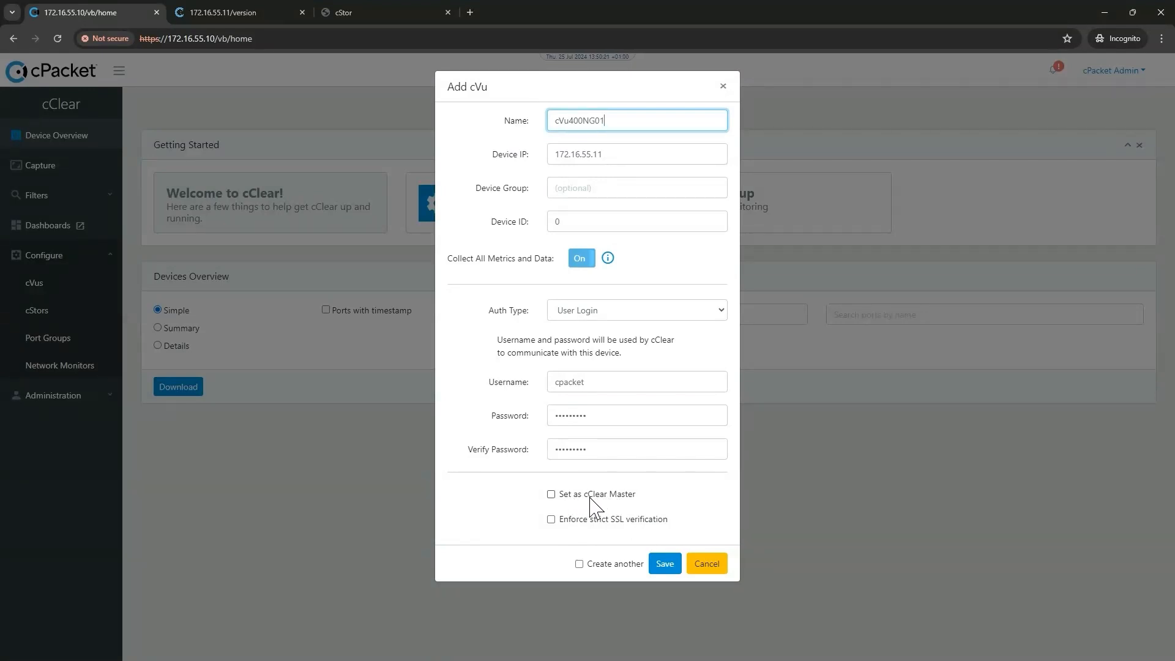
click(662, 567)
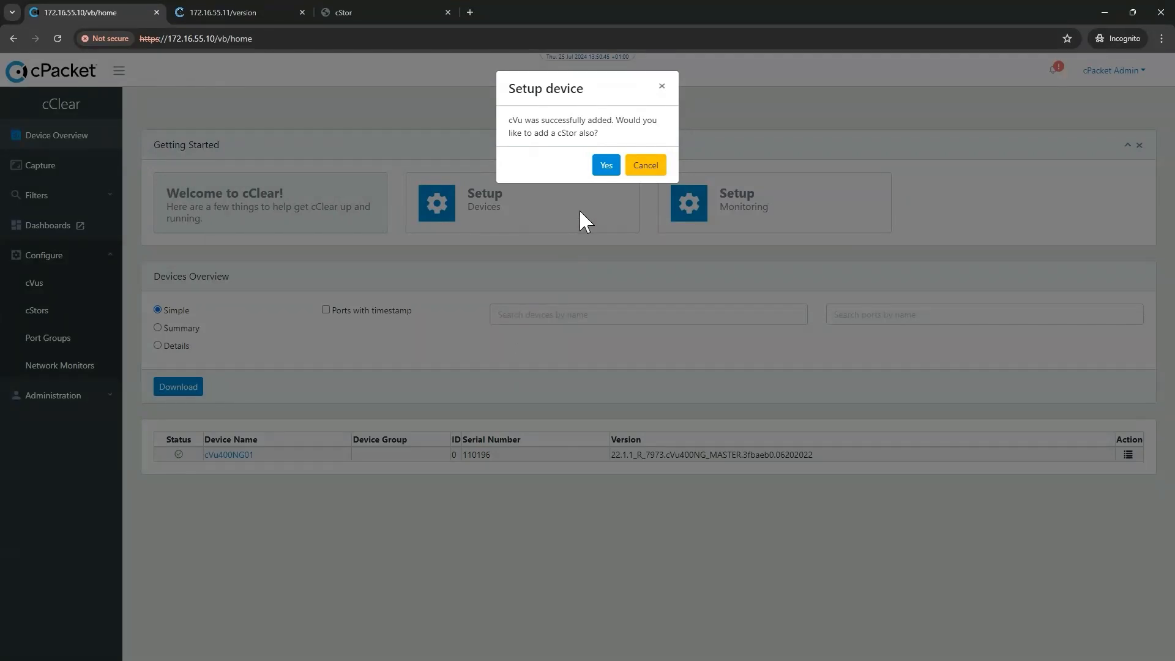
Accept adding a cStor named cStor10S01 at IP 172.16.55.12, correcting the mistyped IP.
click(606, 164)
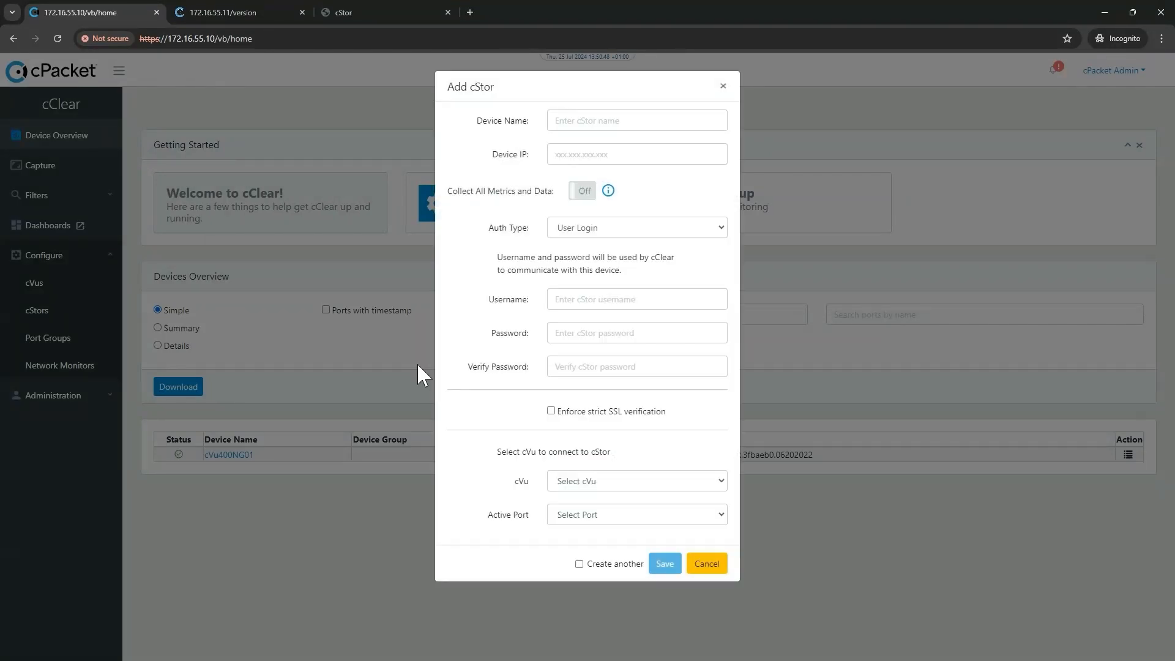
click(589, 121)
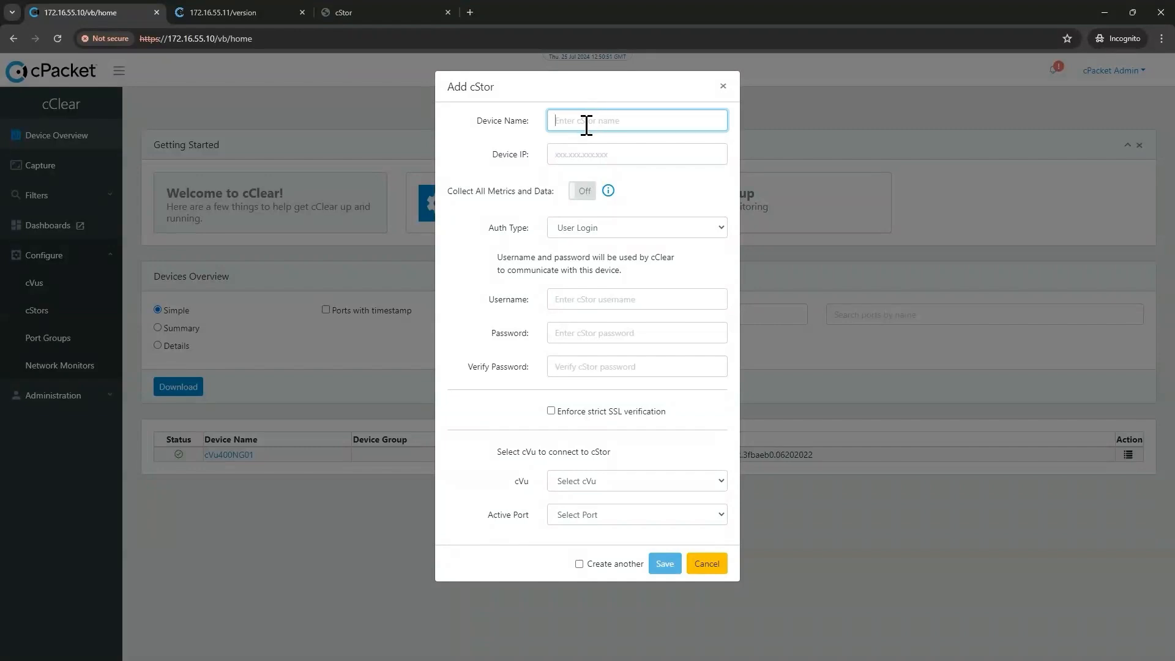
text(cStor10S01)
click(584, 156)
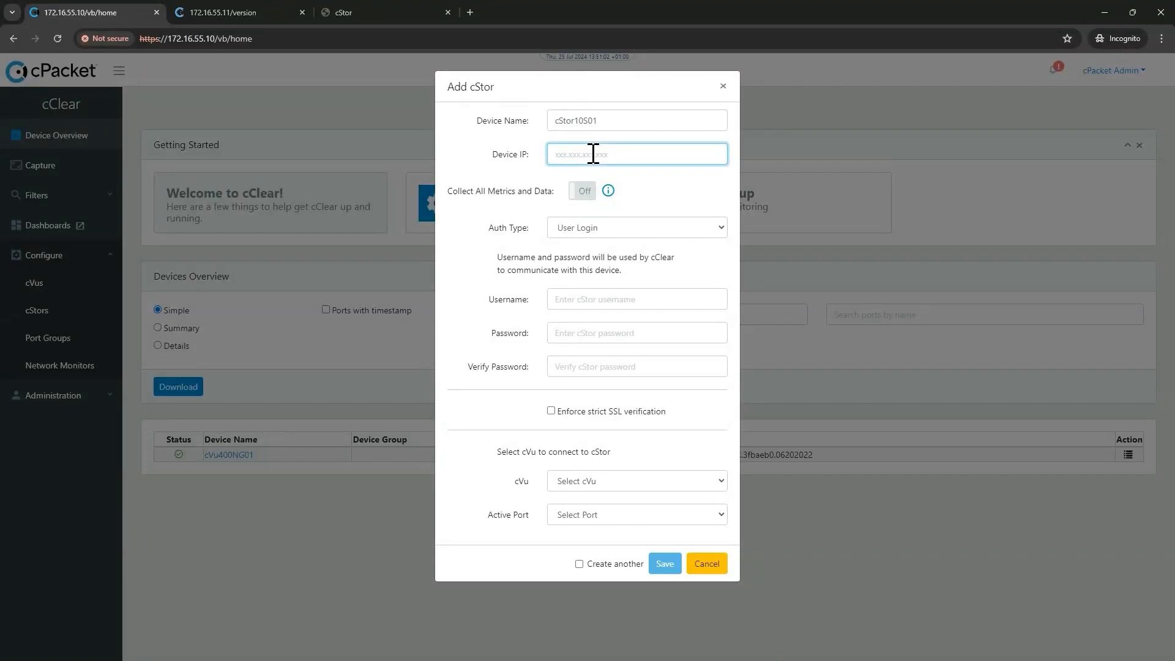
text(172.16.55.112)
key(Left)
key(BackSpace)
click(585, 201)
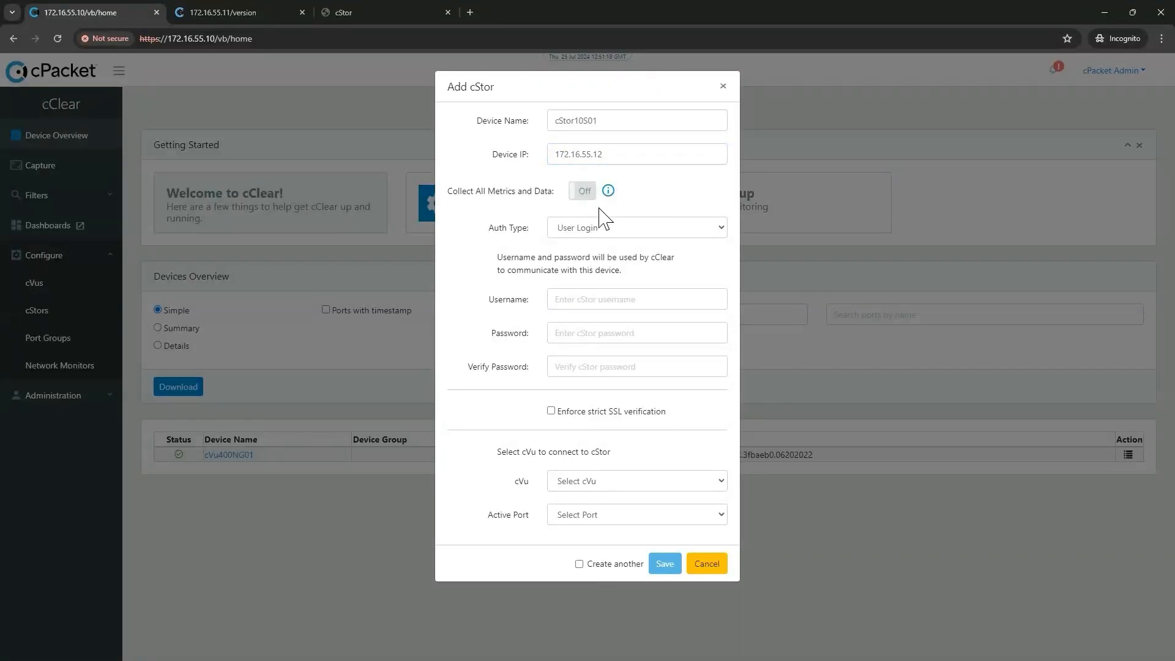
Enter the cStor's username, password and password confirmation, then save the device.
click(574, 300)
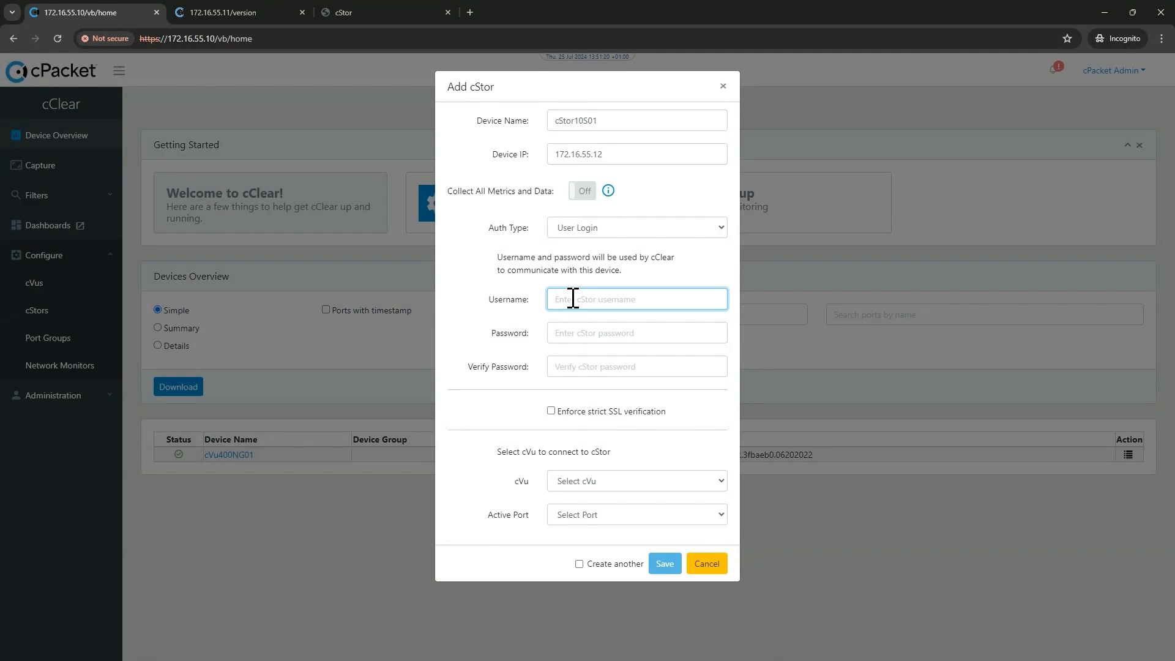
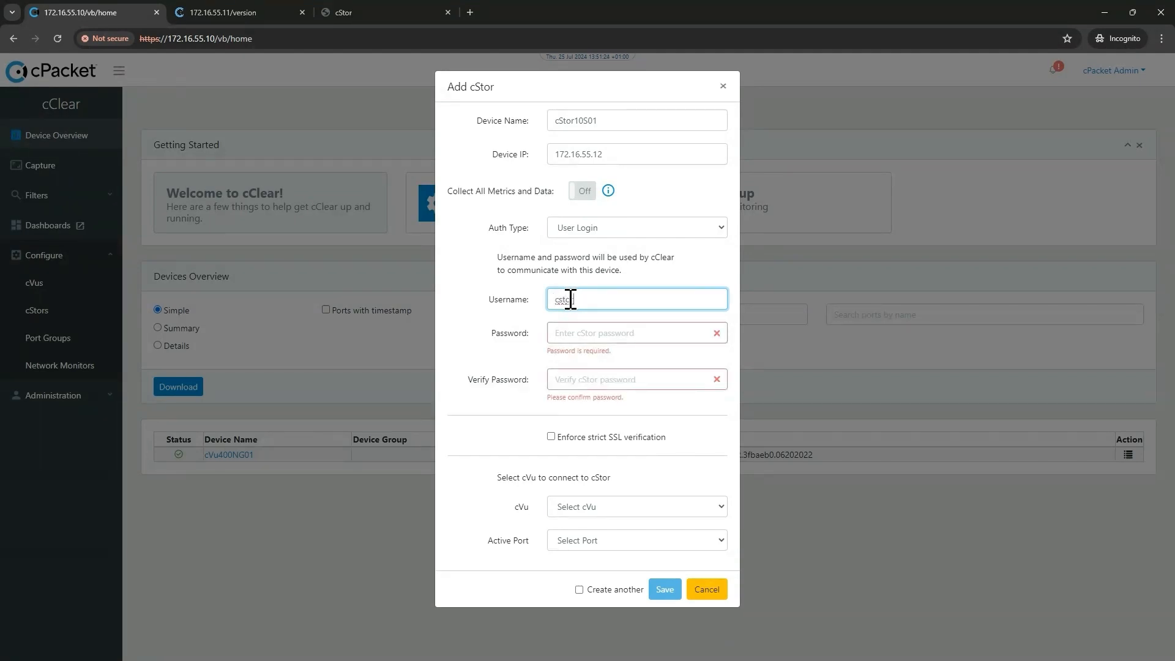
key(Tab)
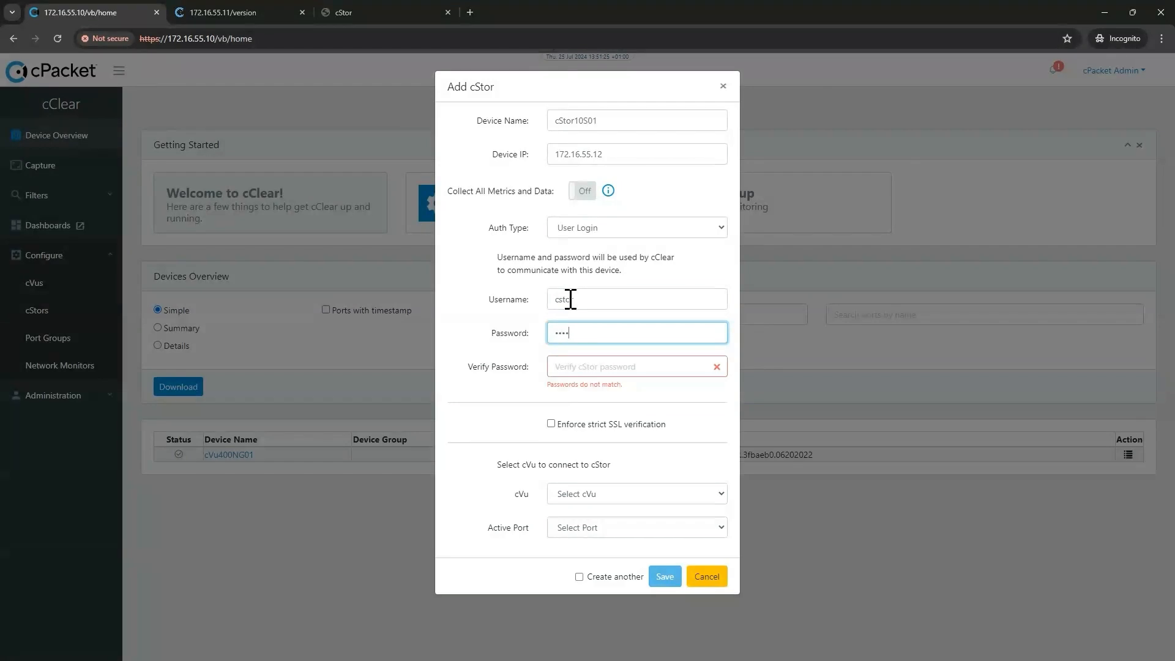
key(Tab)
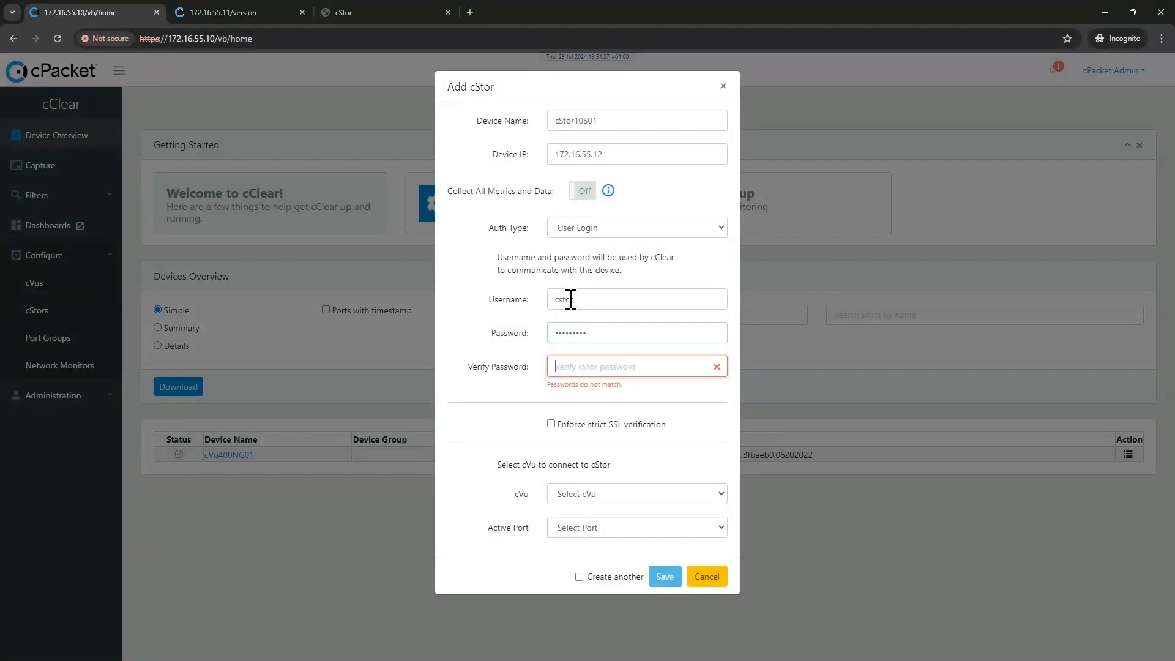
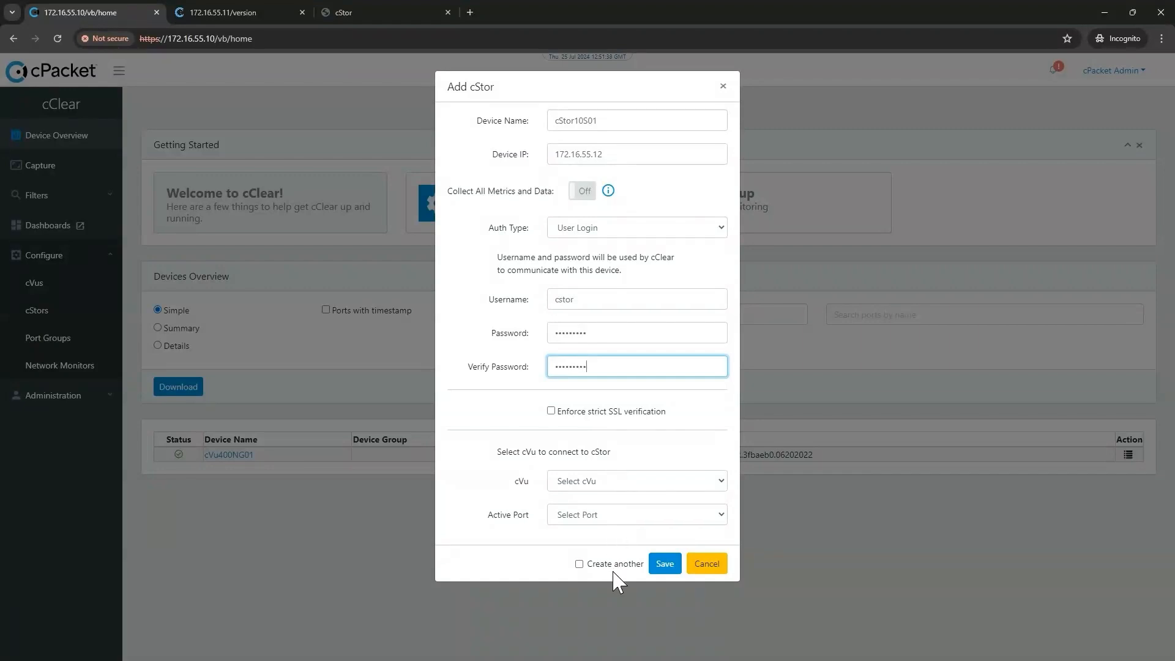
click(665, 564)
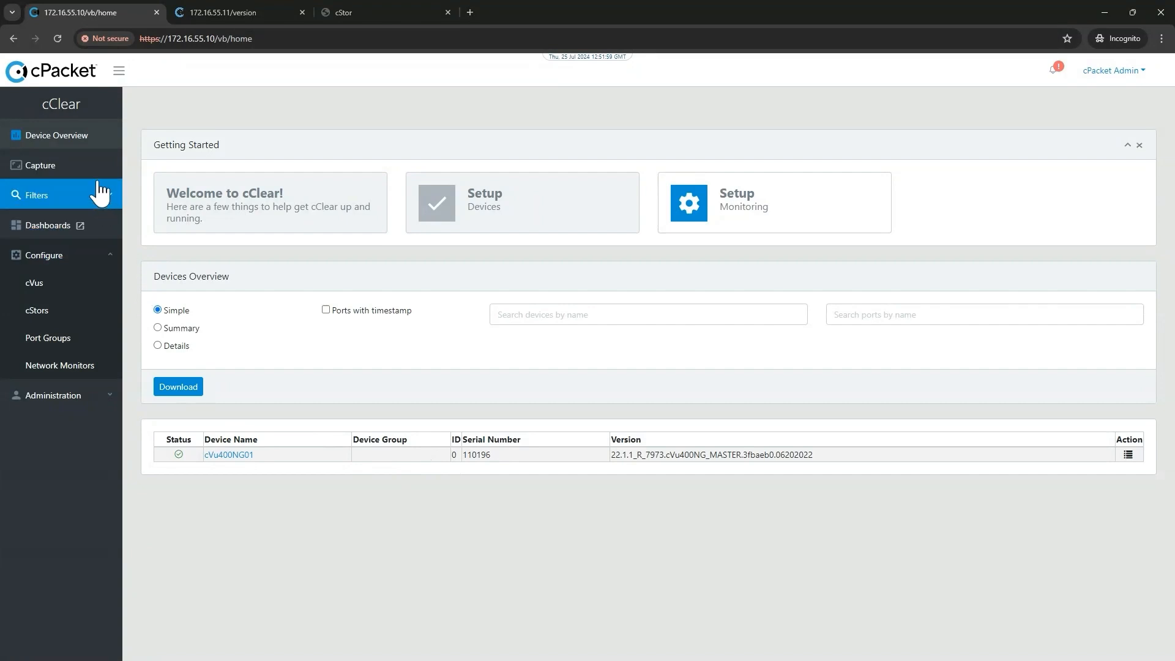
Turn on metrics collection for cStor10S01 on the cStors page.
click(44, 322)
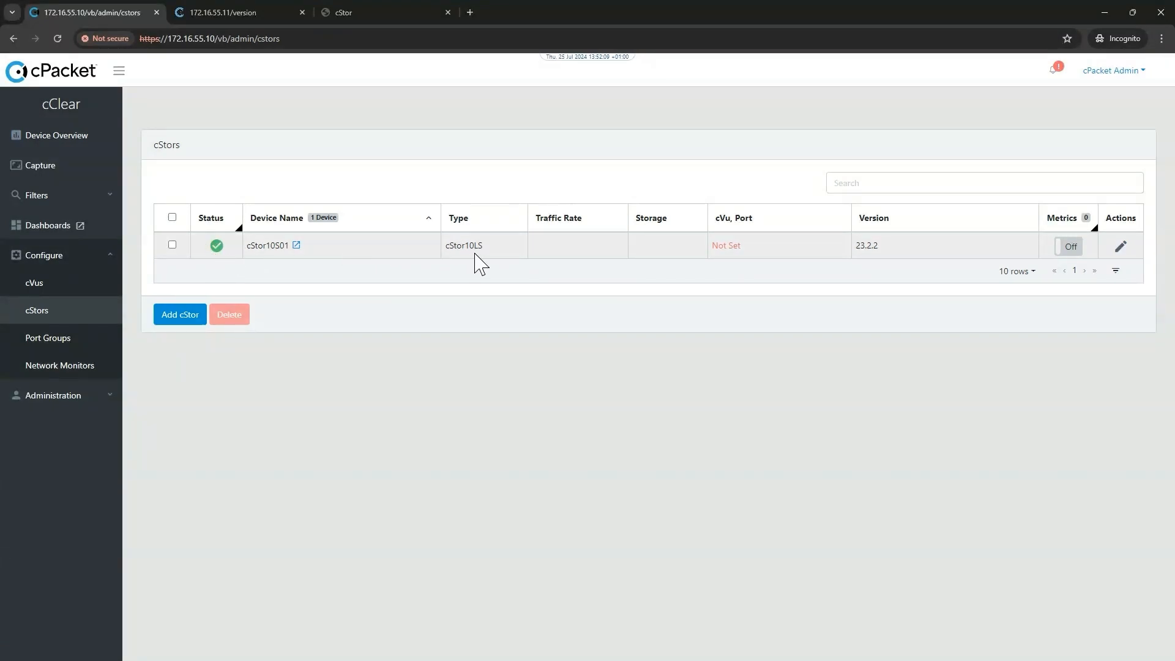
click(1072, 248)
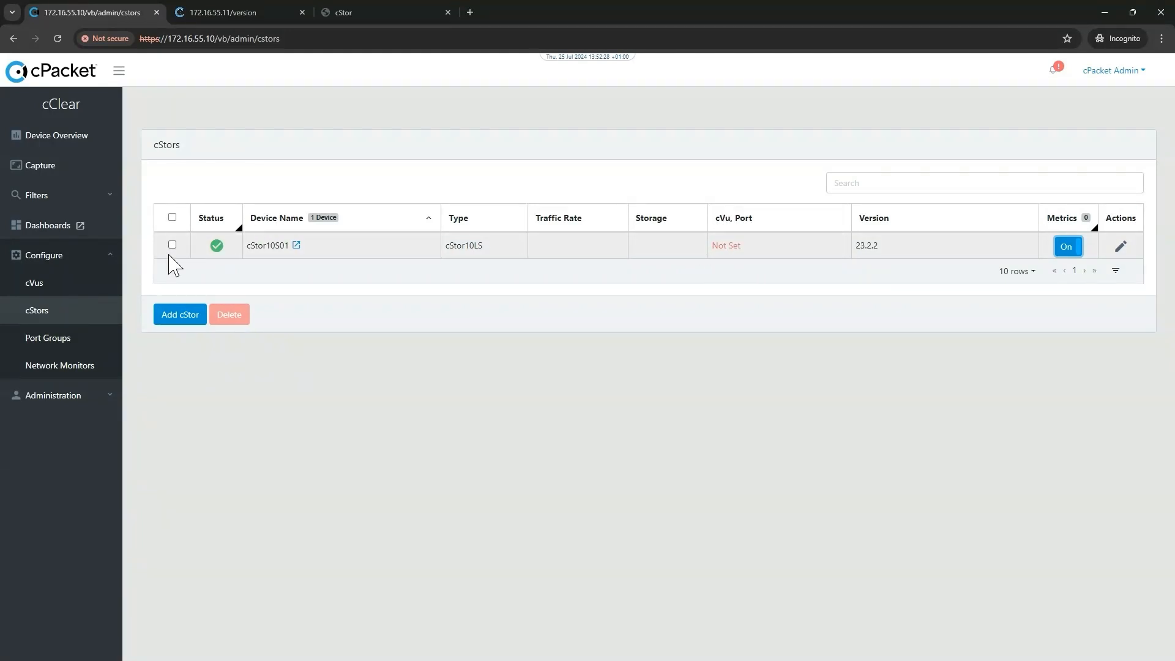
click(33, 288)
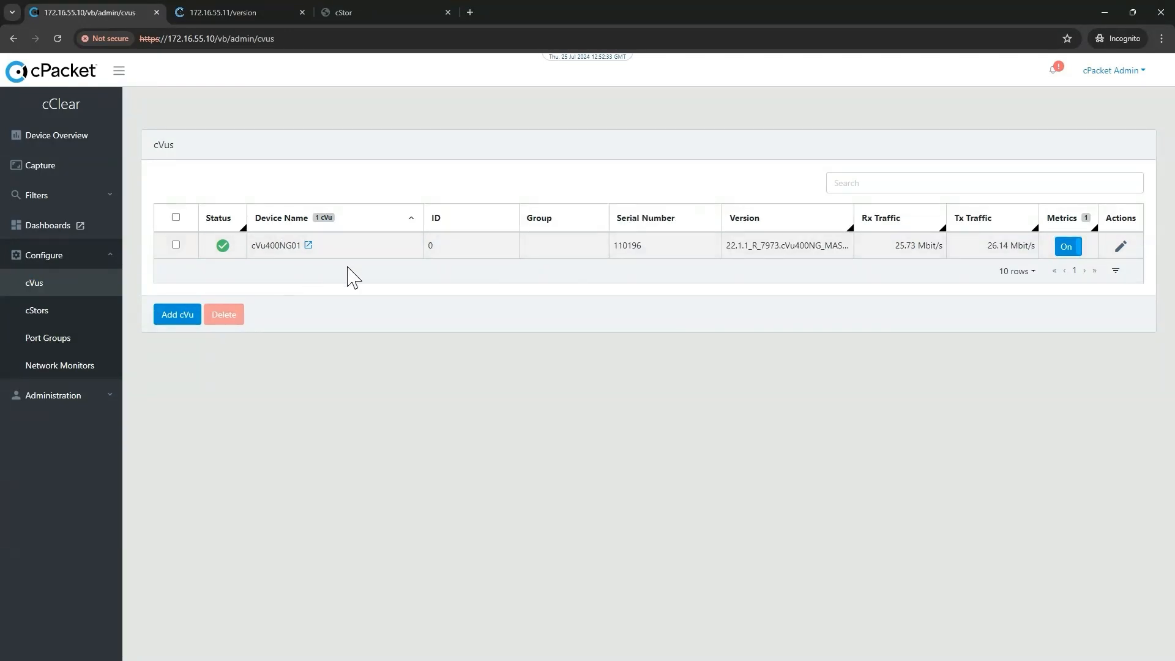
click(38, 314)
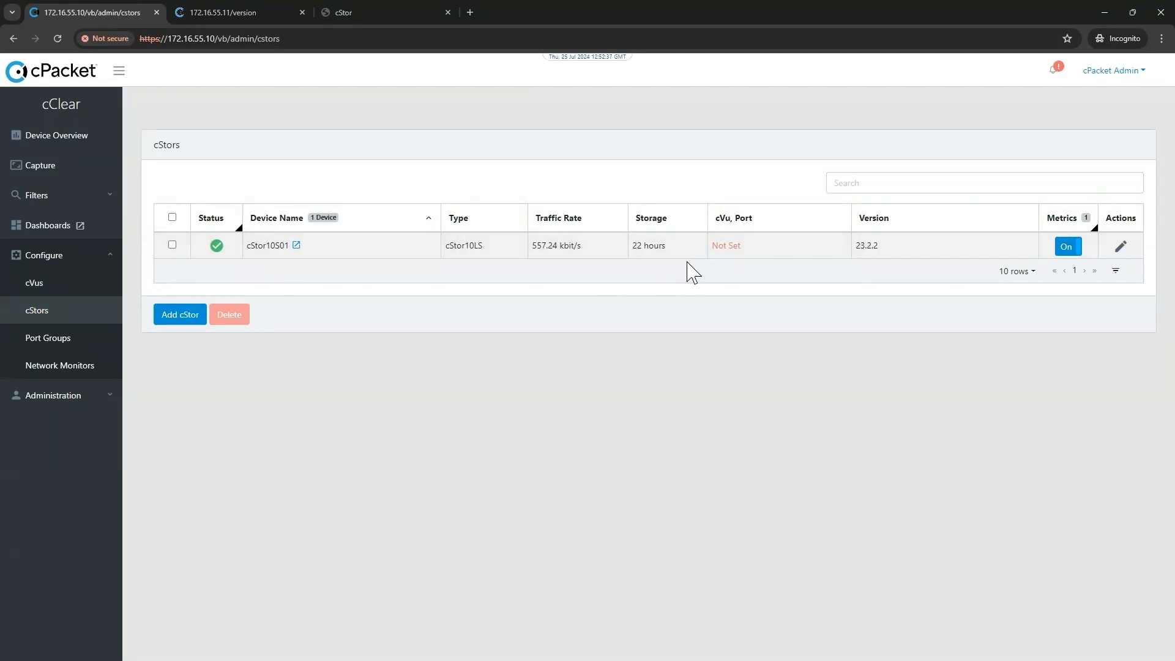